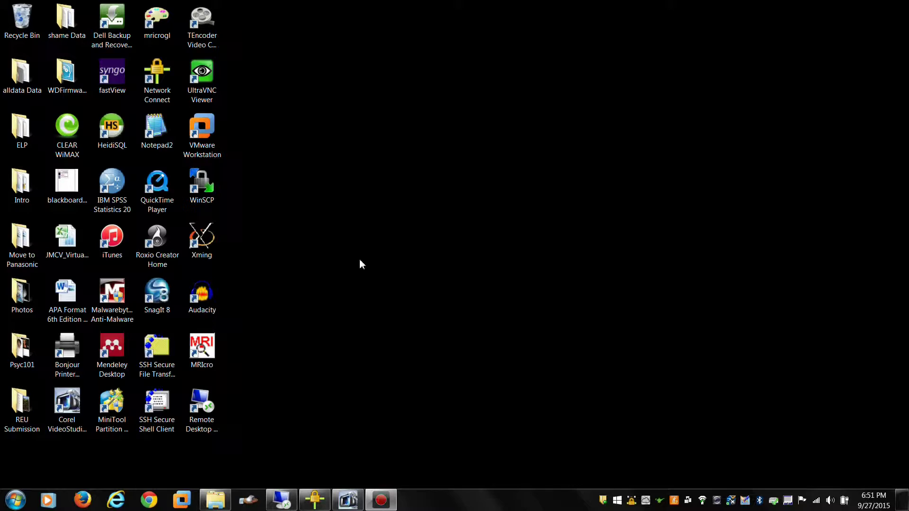
Launch Microsoft Word 2010 from the Microsoft Office folder in the Start menu's All Programs list
click(21, 506)
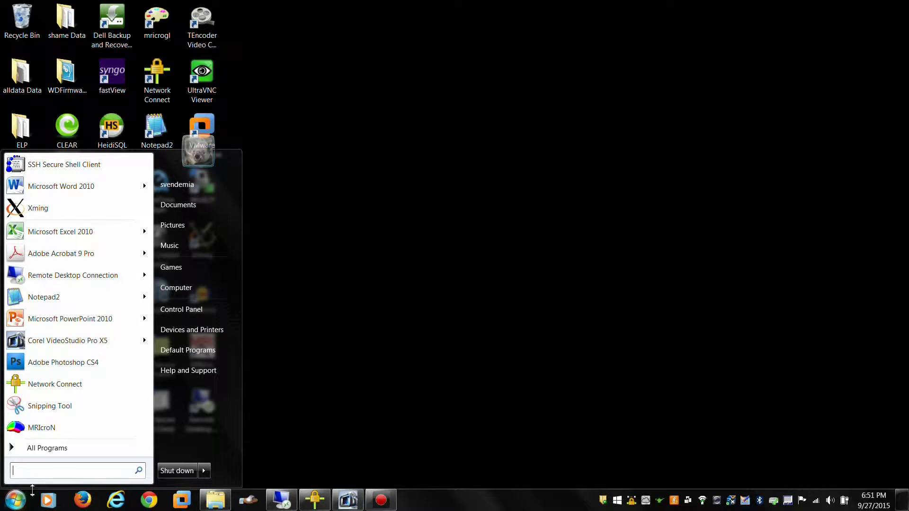
click(44, 449)
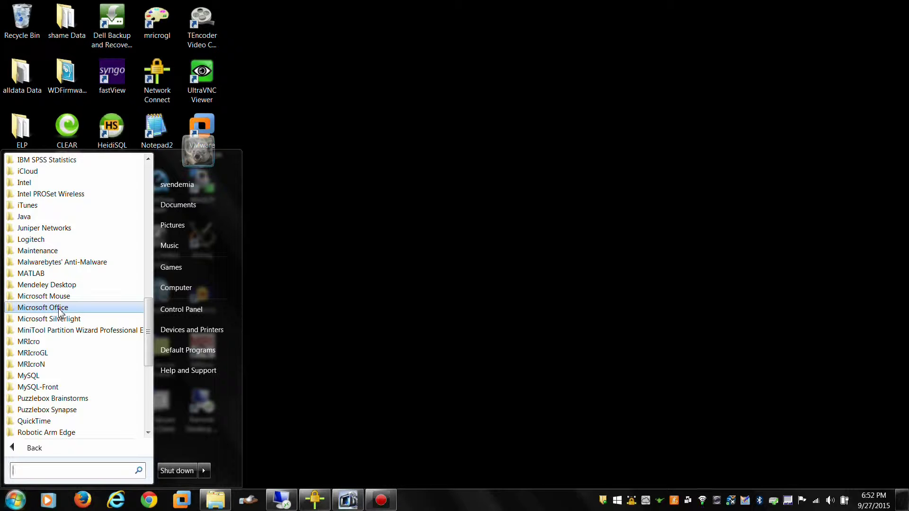
click(60, 309)
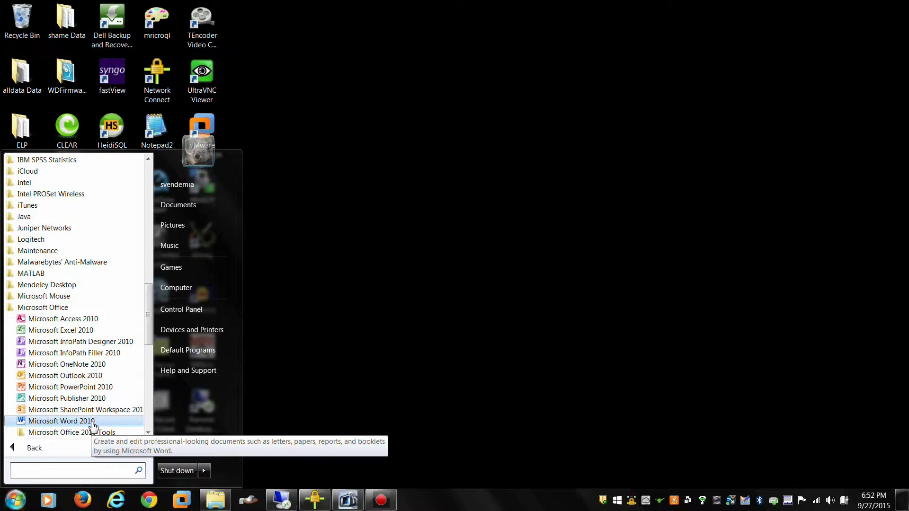
click(62, 421)
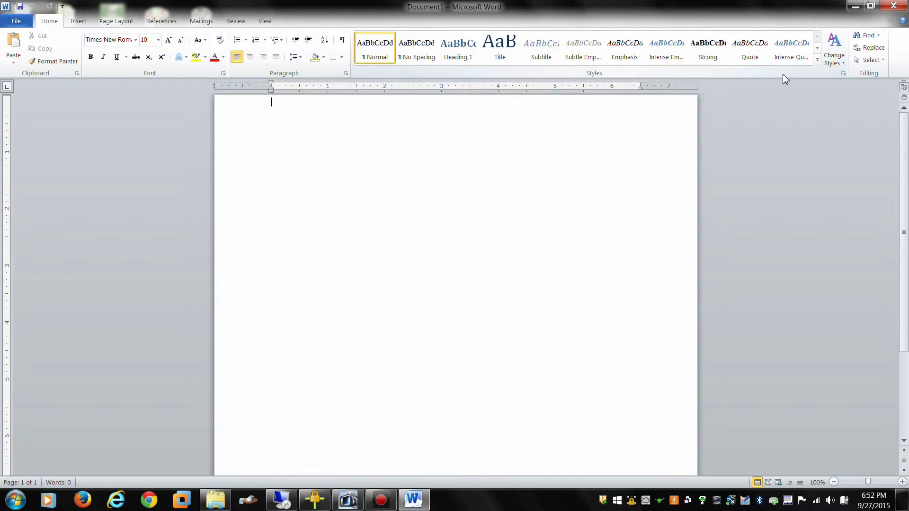
Open the File backstage view to list recent documents
click(19, 24)
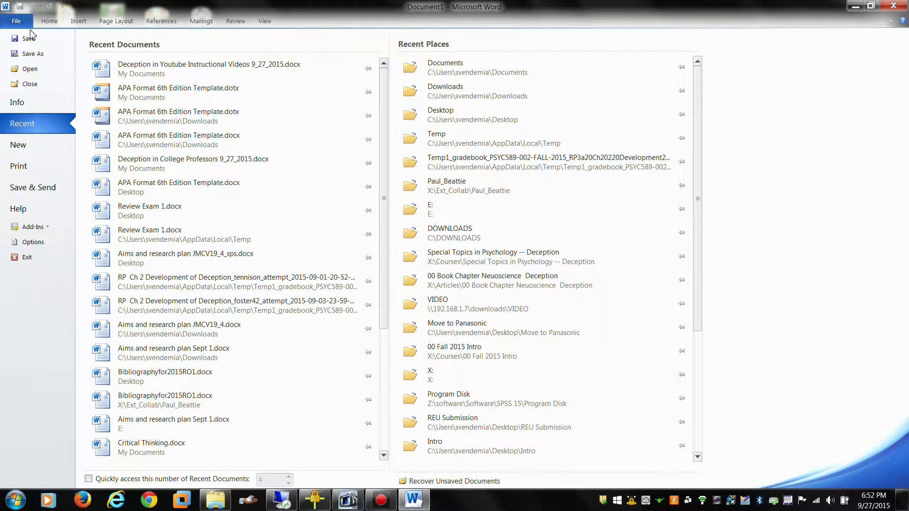
Open APA Format 6th Edition Template.dotx and scroll through its title page and page 2
click(153, 98)
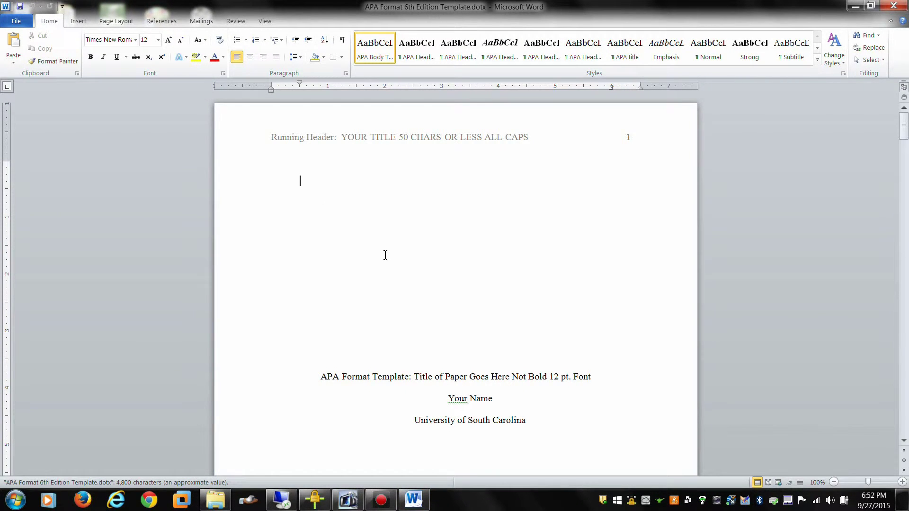
scroll(385, 255, down, 10)
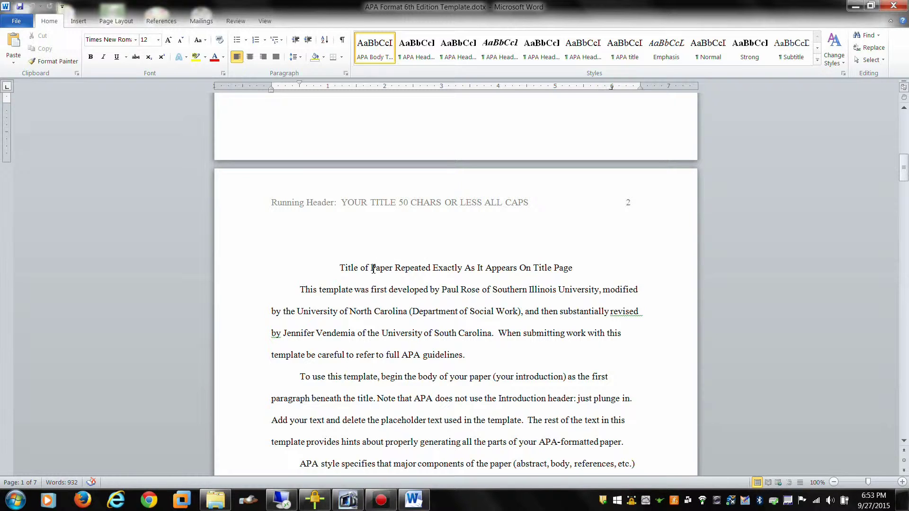
scroll(373, 268, up, 8)
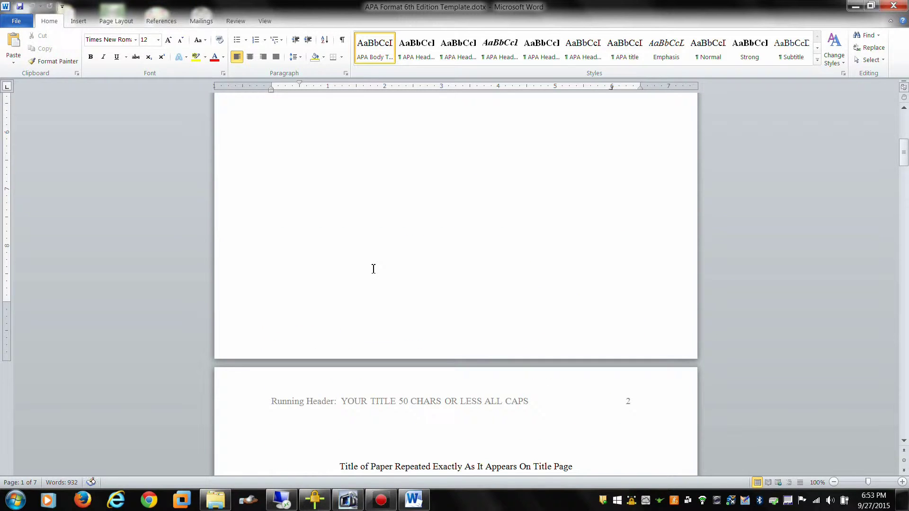
scroll(373, 268, up, 1)
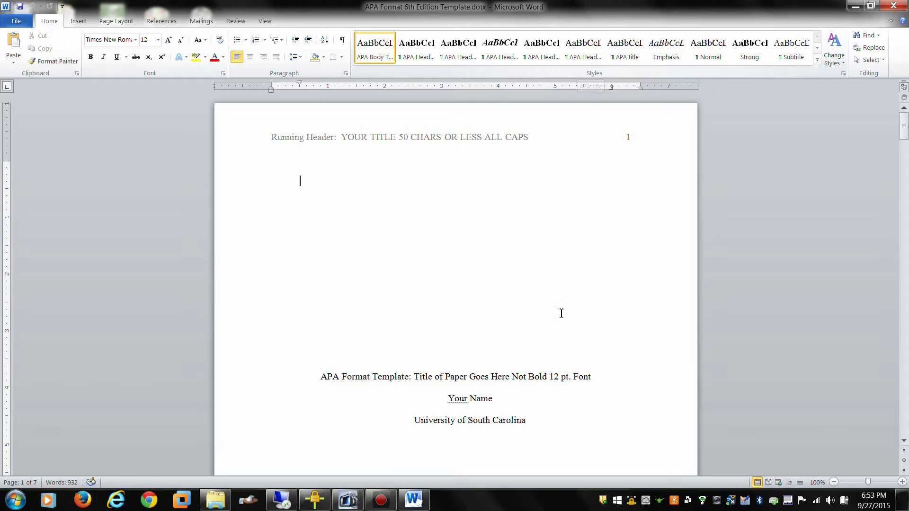
Apply the APA title style to the title, name and university lines
click(446, 376)
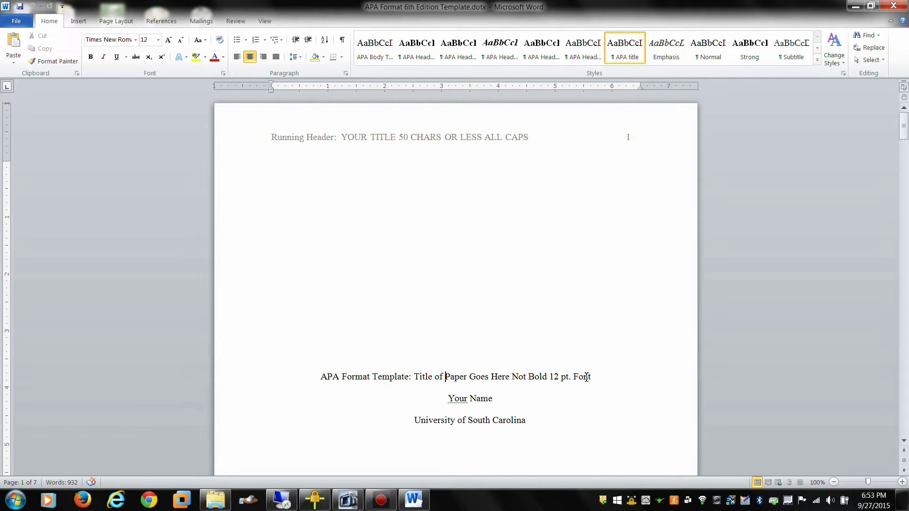
drag(594, 376, 587, 381)
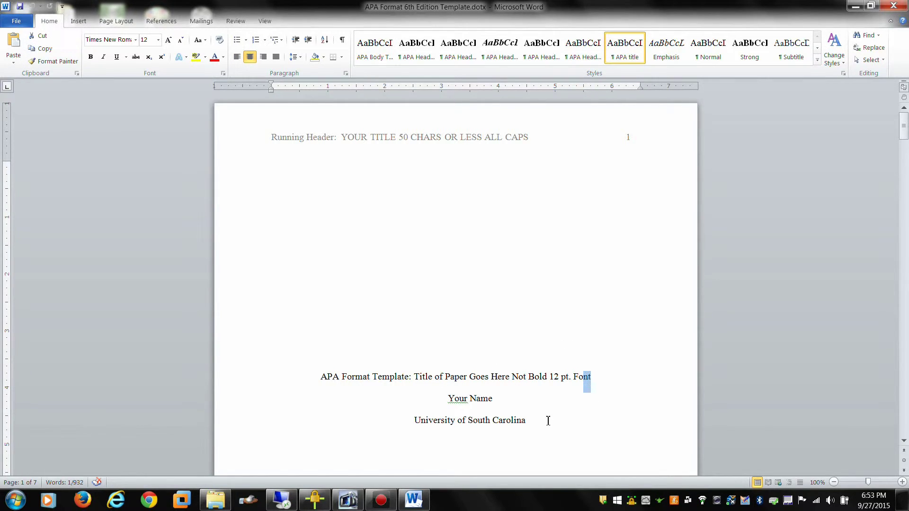
drag(548, 422, 327, 375)
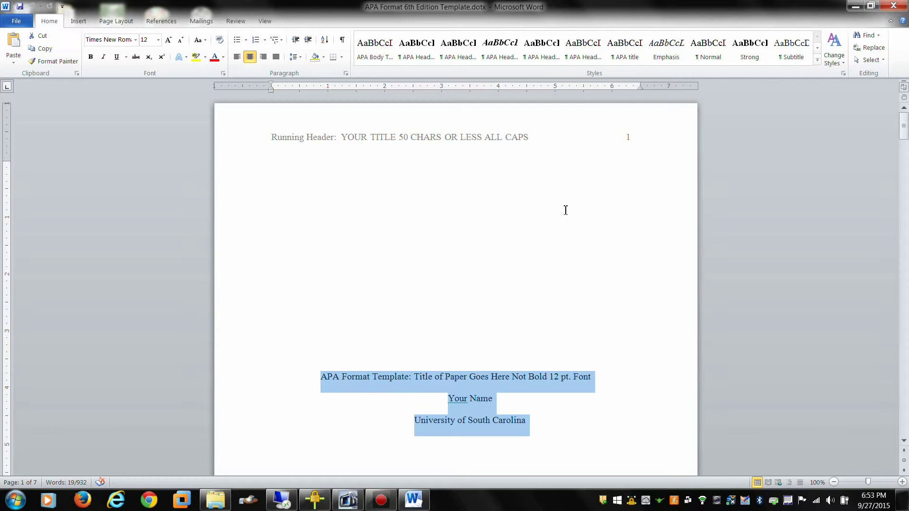
click(625, 47)
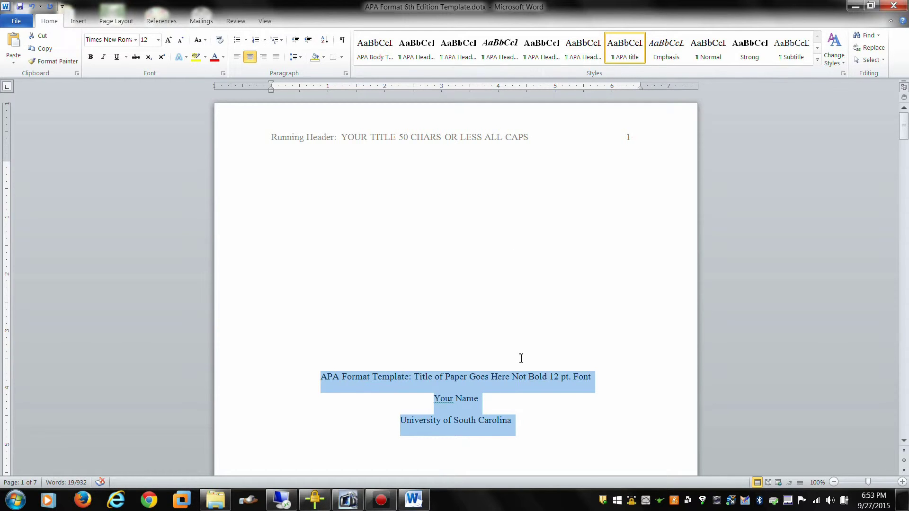
Select the repeated title on page 2, then return to the title page
scroll(521, 358, down, 10)
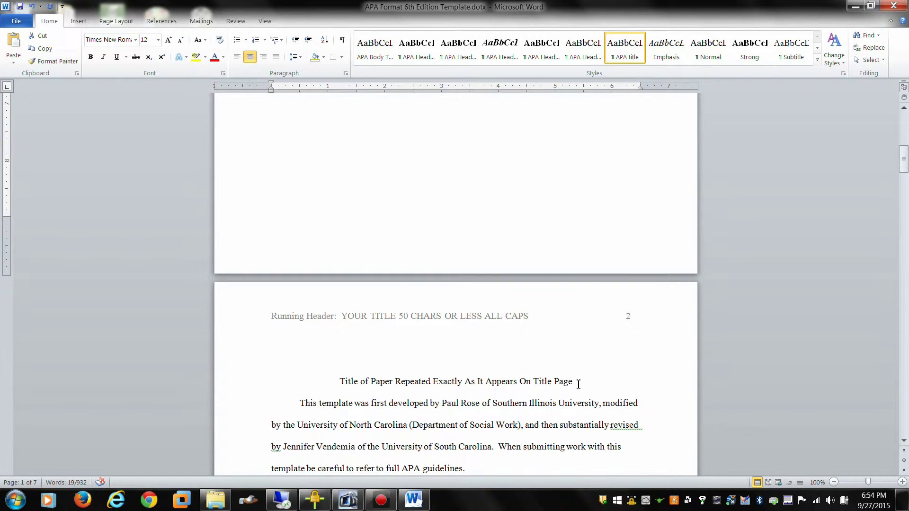
drag(575, 382, 347, 381)
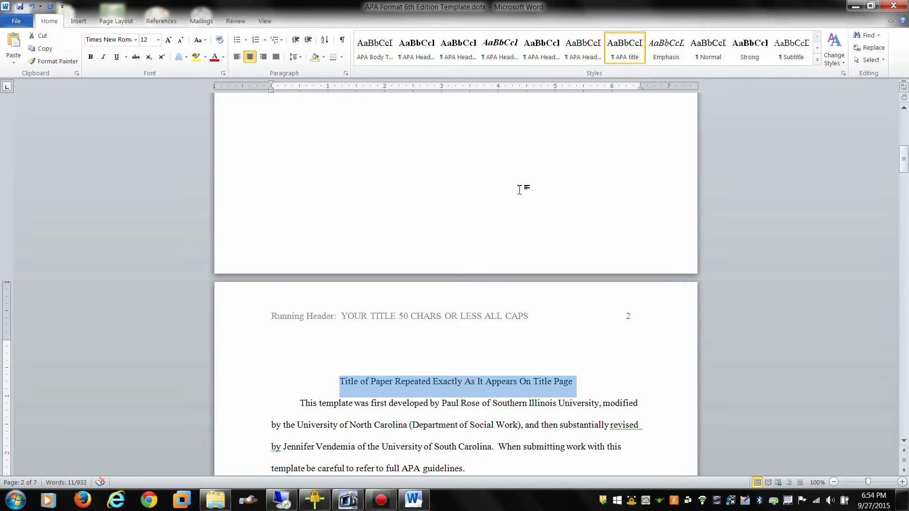
scroll(519, 190, up, 10)
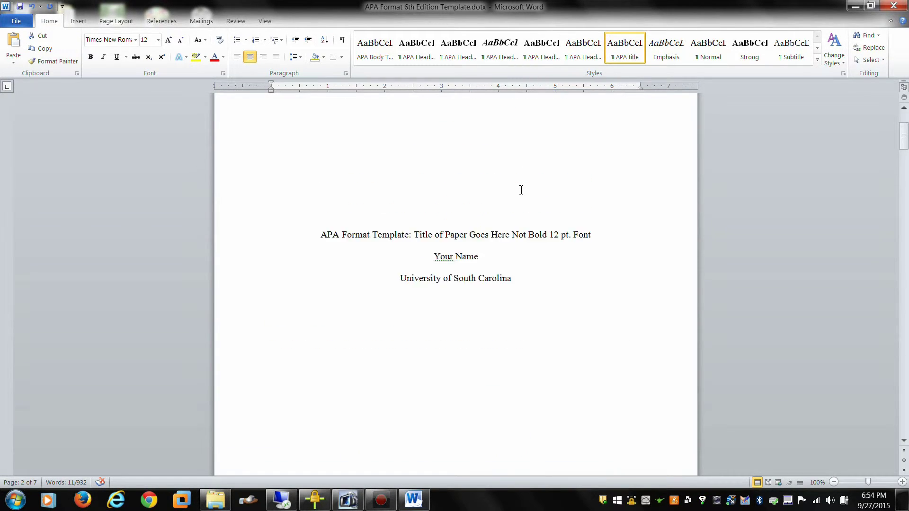
scroll(521, 189, up, 5)
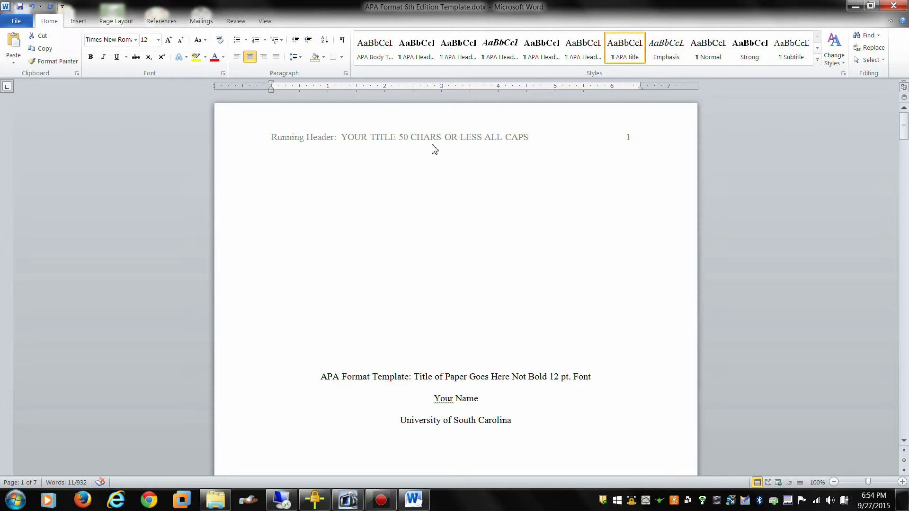
Change the header to DECEPTION IN INSTRUCTIONAL VIDEOS with page number 1 tabbed to the right margin
double_click(529, 138)
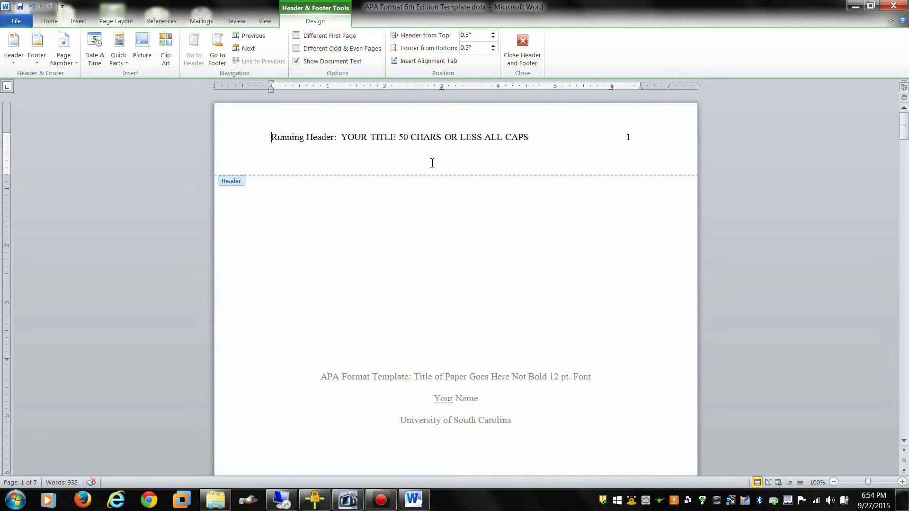
drag(536, 136, 278, 141)
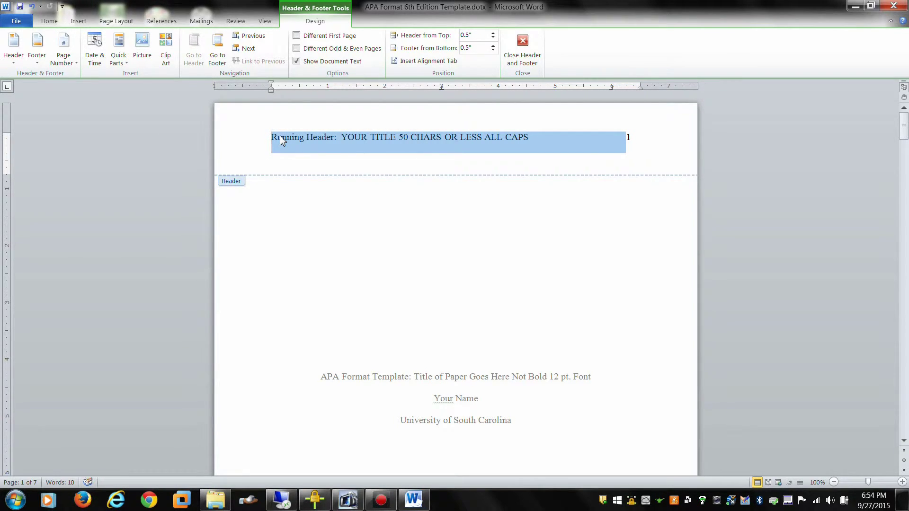
text(Deception in)
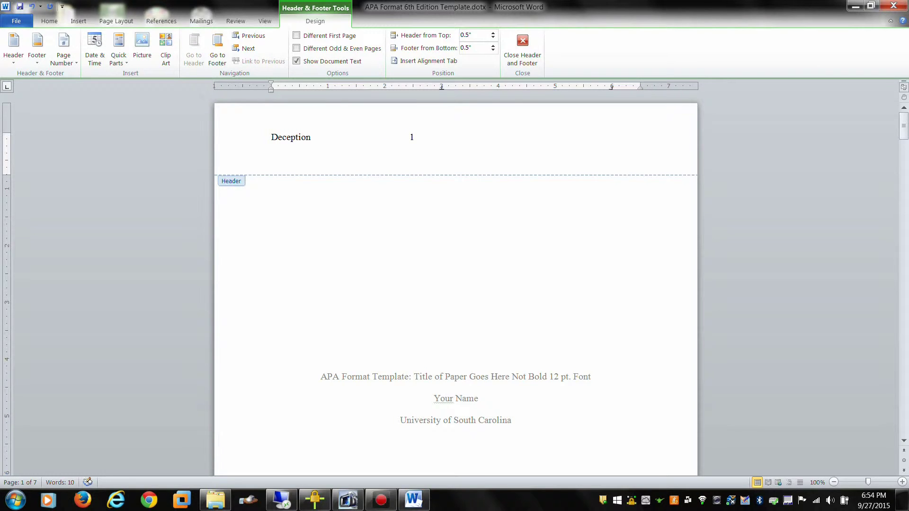
text( Instructio)
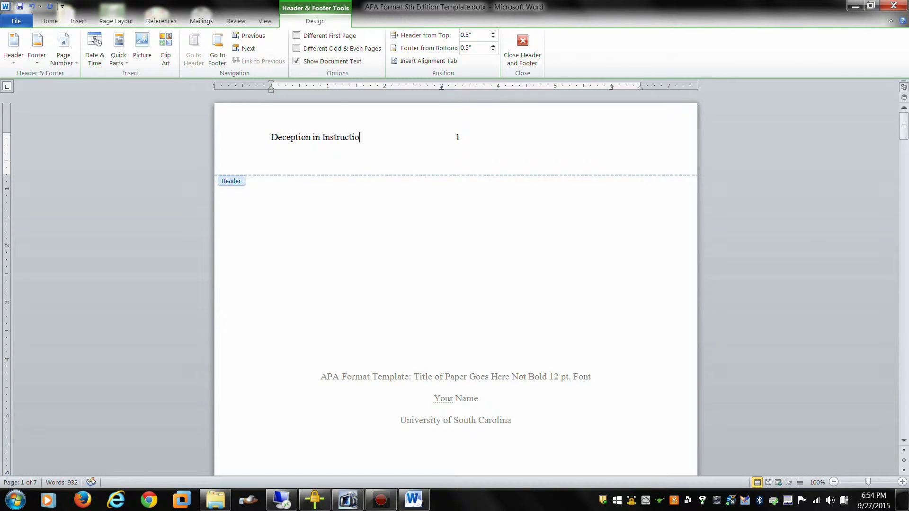
key(BackSpace)
key(BackSpace)
key(BackSpace)
key(BackSpace)
key(BackSpace)
key(BackSpace)
key(BackSpace)
key(BackSpace)
key(BackSpace)
key(BackSpace)
key(BackSpace)
key(BackSpace)
key(BackSpace)
key(BackSpace)
key(BackSpace)
key(BackSpace)
key(BackSpace)
key(BackSpace)
key(BackSpace)
key(BackSpace)
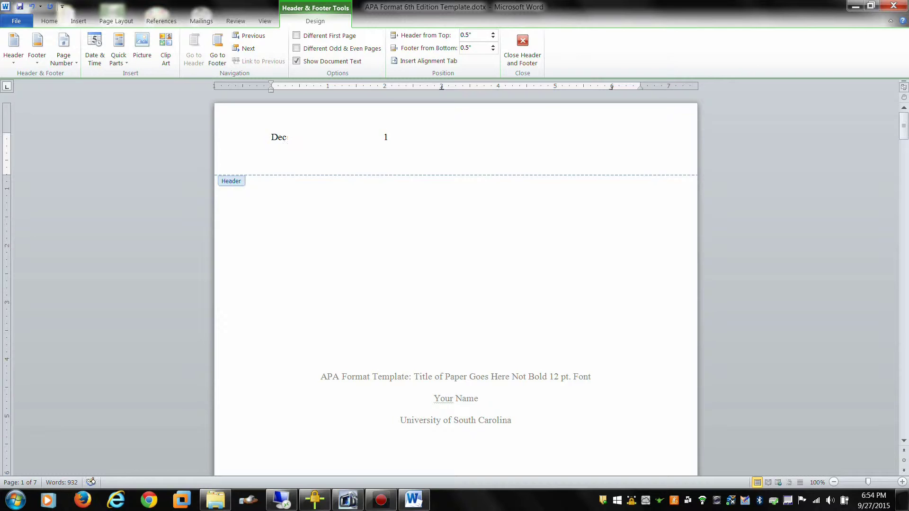
text(ECEPTION IN INSTRUCTIONAL V)
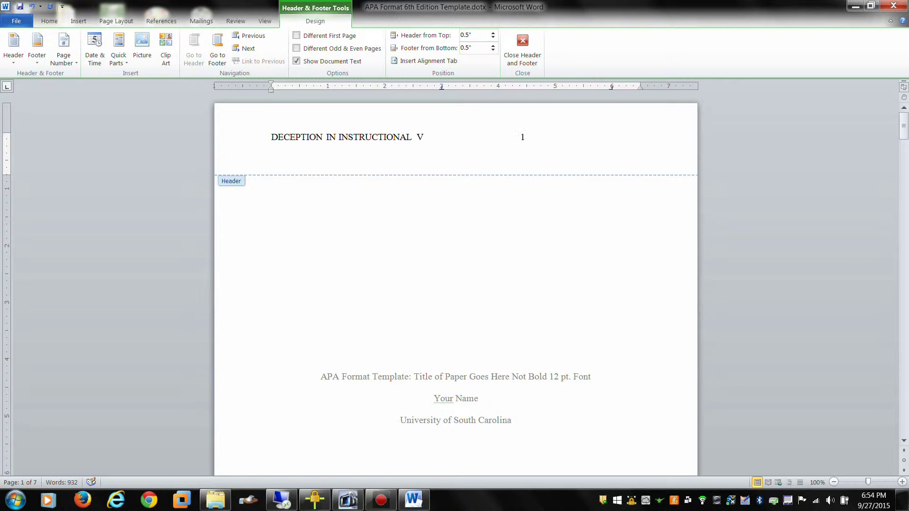
text(IDEOS)
key(Tab)
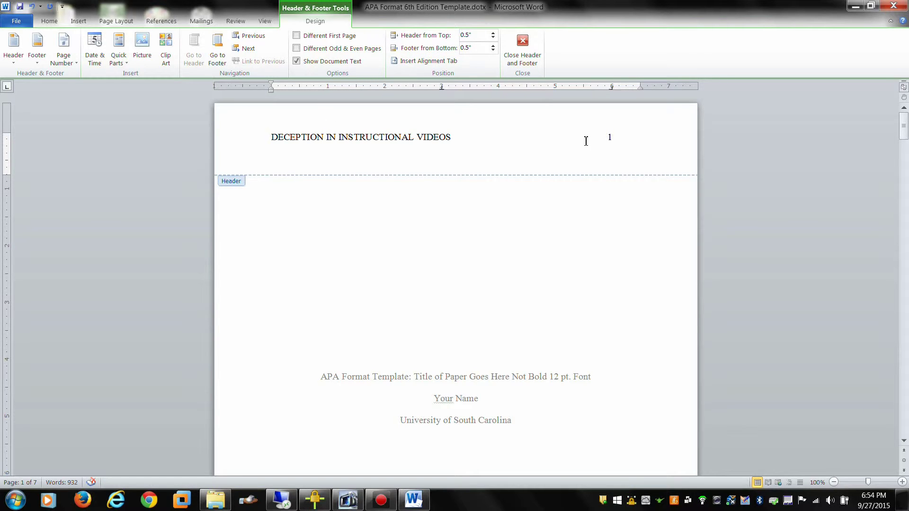
key(Tab)
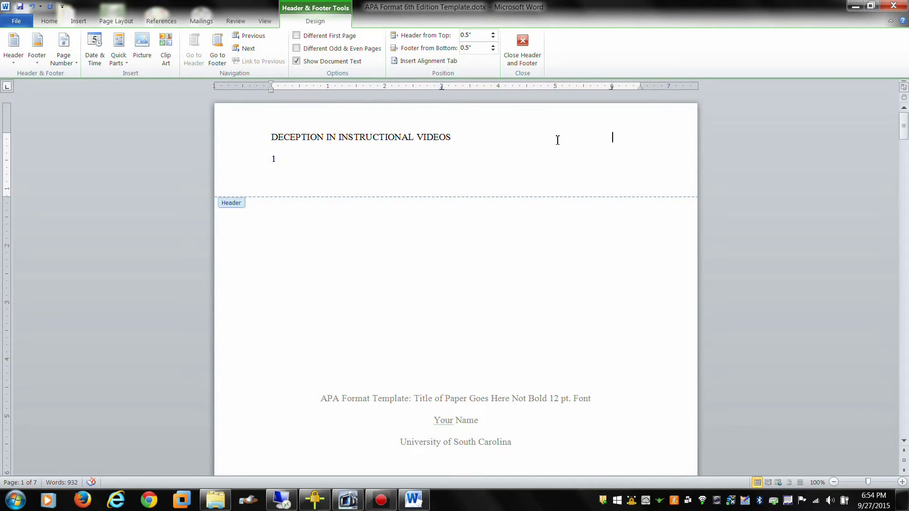
key(BackSpace)
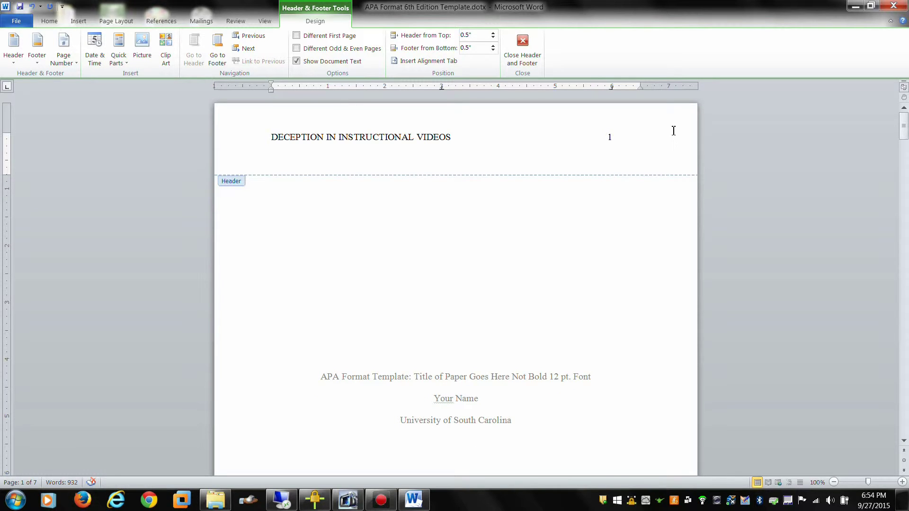
Close the header and go back to the title page's placeholder title, name and university lines
double_click(329, 220)
scroll(329, 220, down, 1)
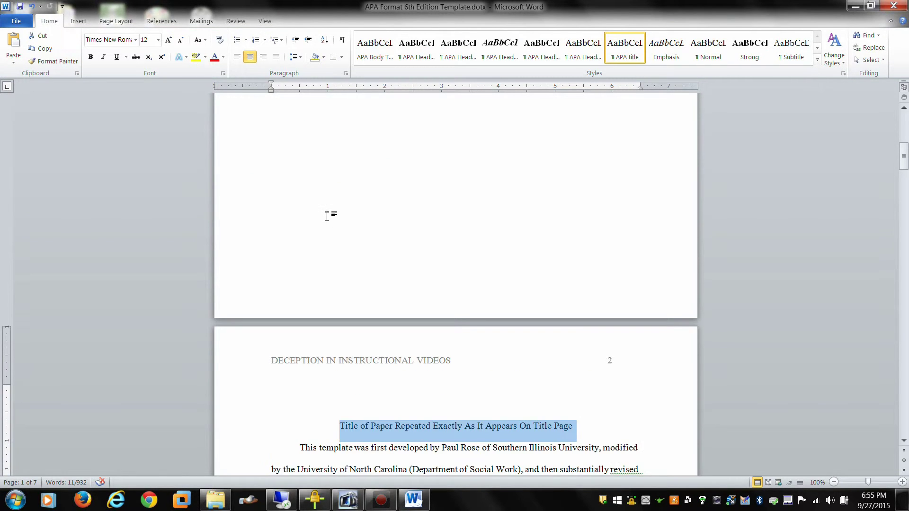
scroll(329, 220, up, 1)
scroll(329, 220, down, 7)
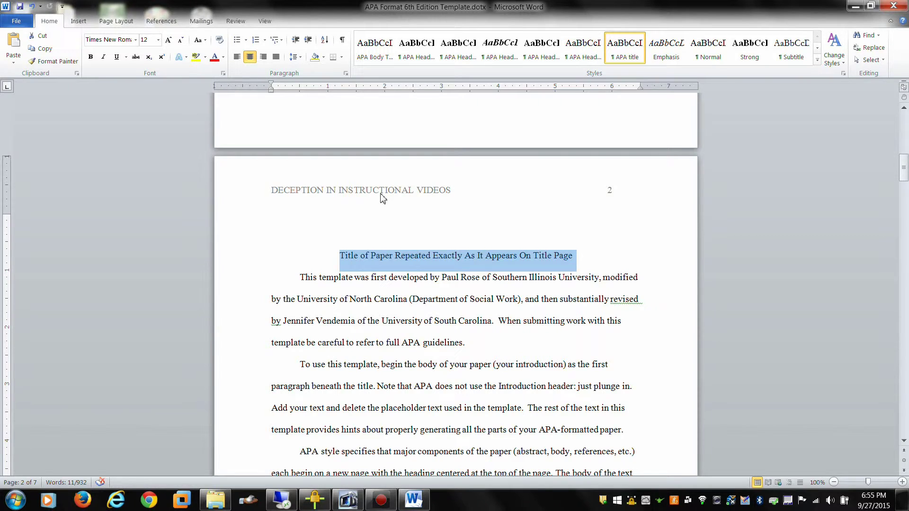
scroll(379, 197, up, 5)
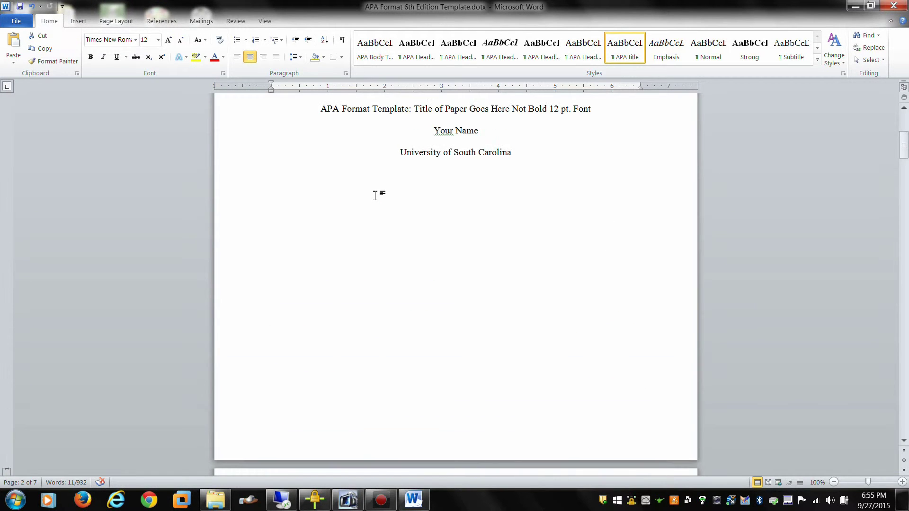
scroll(374, 195, up, 2)
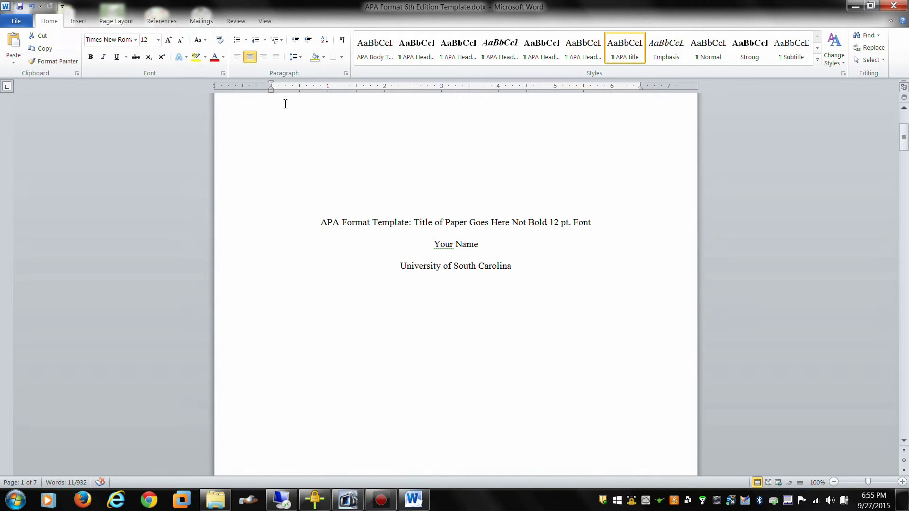
Start Save As with the file type set to Word Document (*.docx)
click(20, 25)
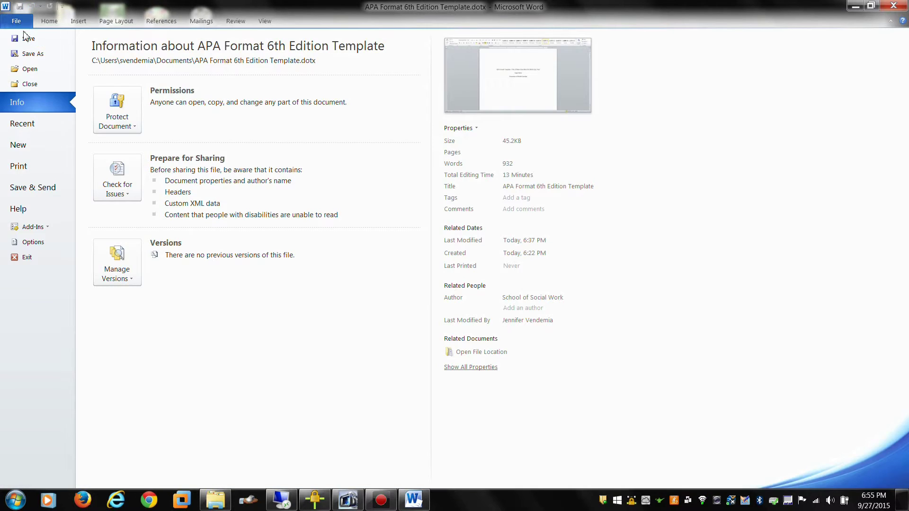
click(31, 56)
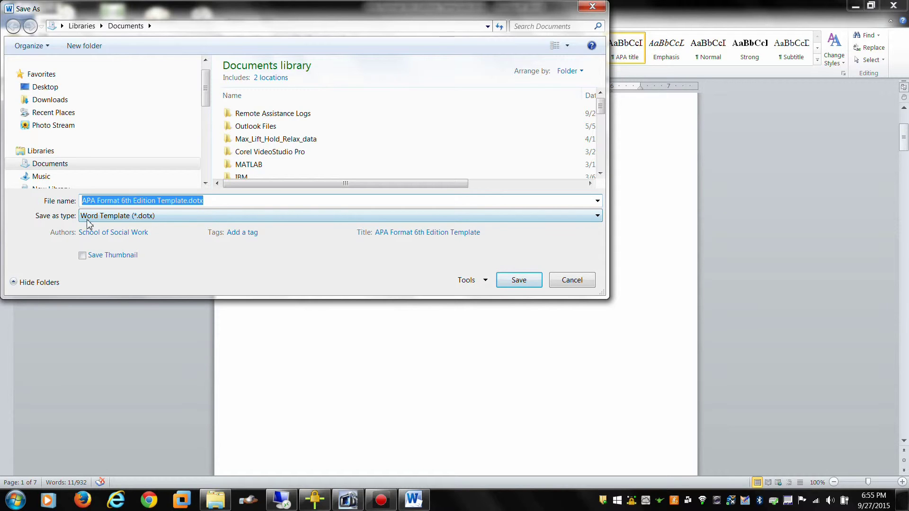
click(598, 216)
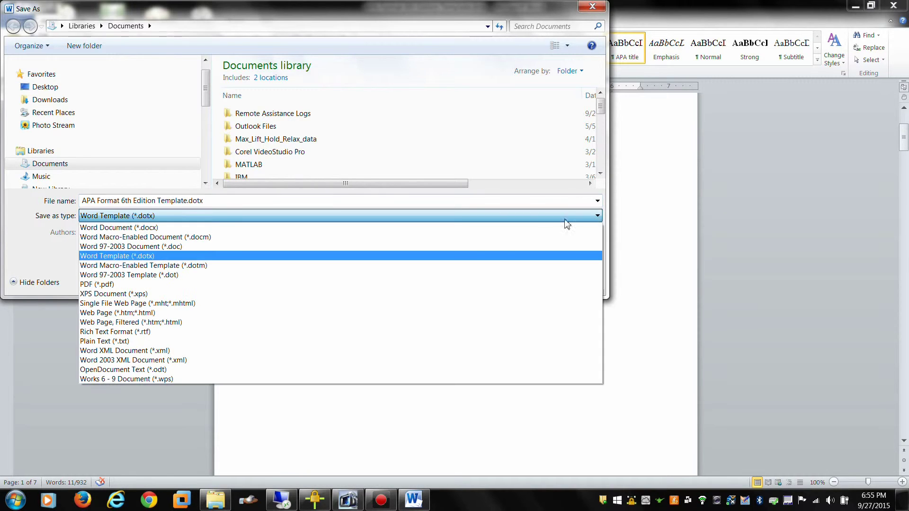
click(361, 231)
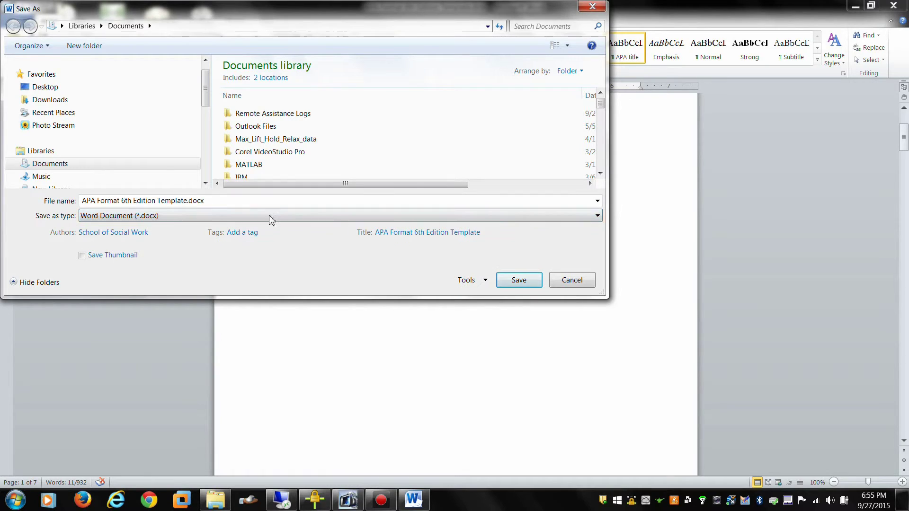
Save the paper in Documents as 'Deception in Instructional Videos 9_27_2015.docx'
triple_click(180, 203)
click(180, 203)
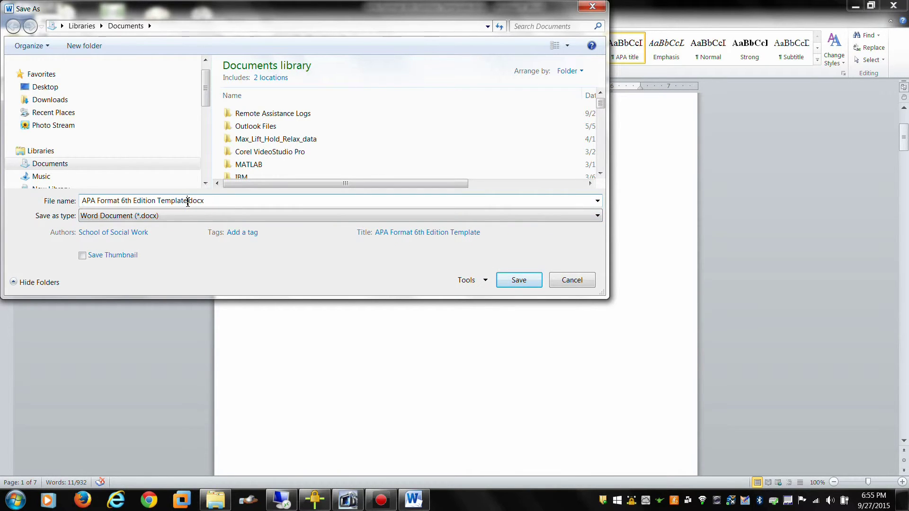
drag(188, 202, 65, 204)
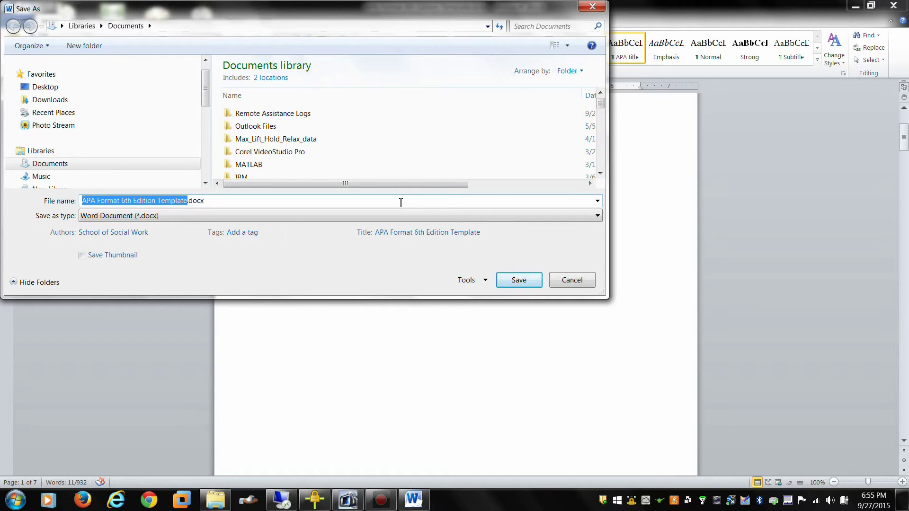
key(BackSpace)
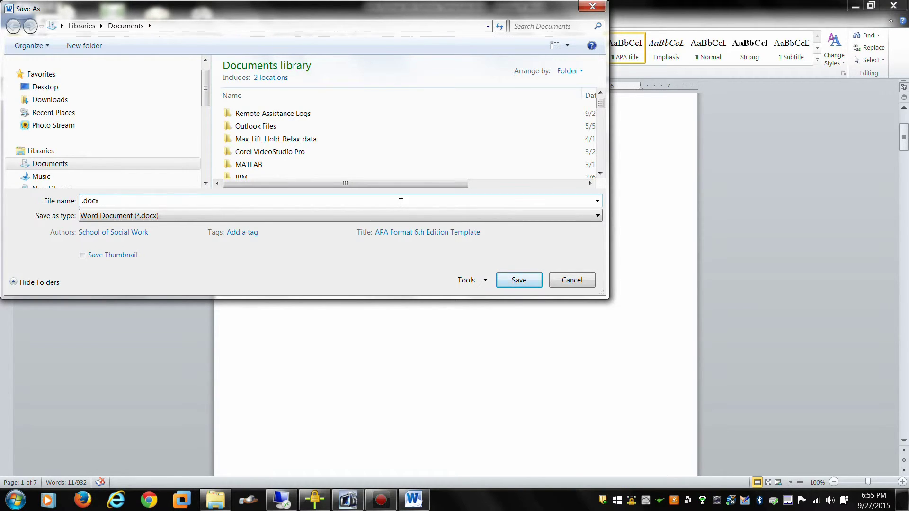
text(Deception in Instructional Videos)
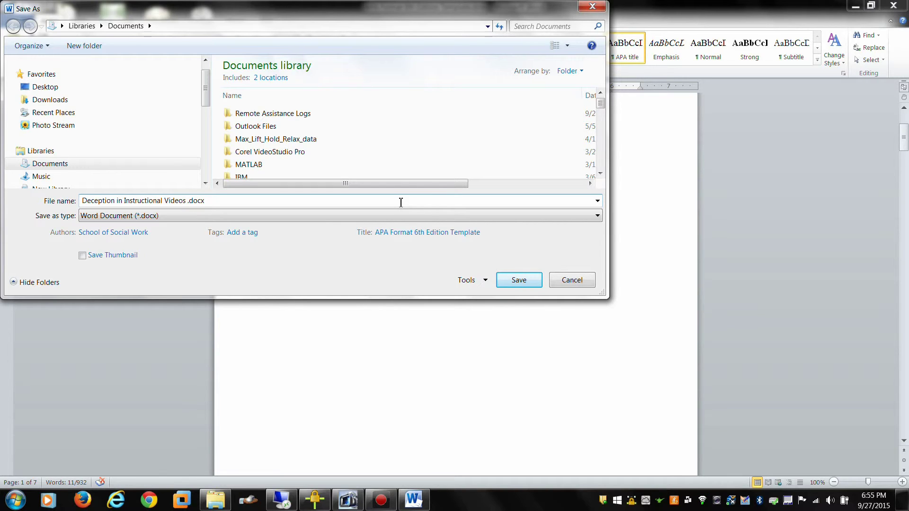
text(9_27_2015)
click(525, 283)
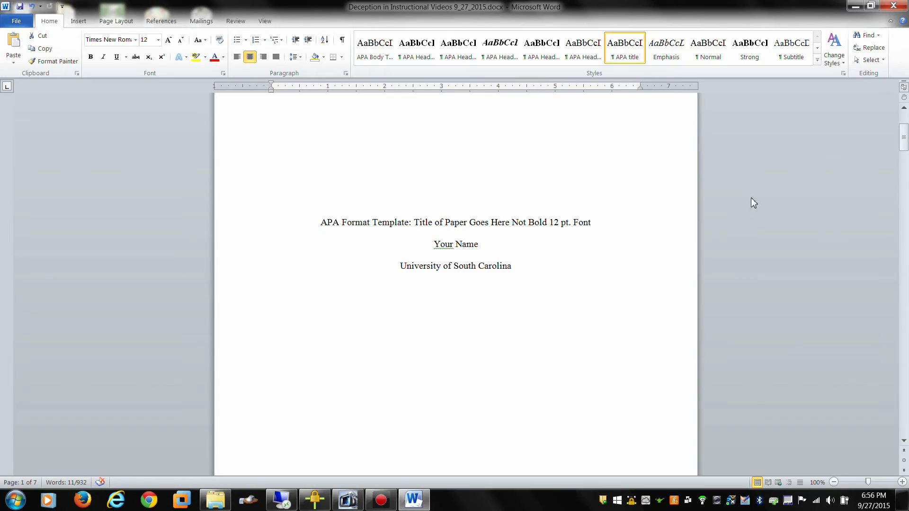
drag(903, 137, 907, 356)
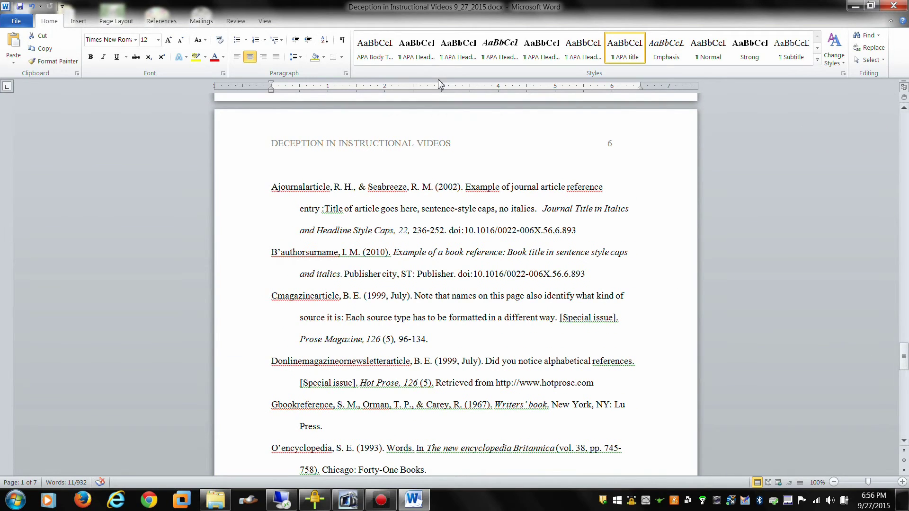
click(409, 359)
scroll(409, 359, down, 5)
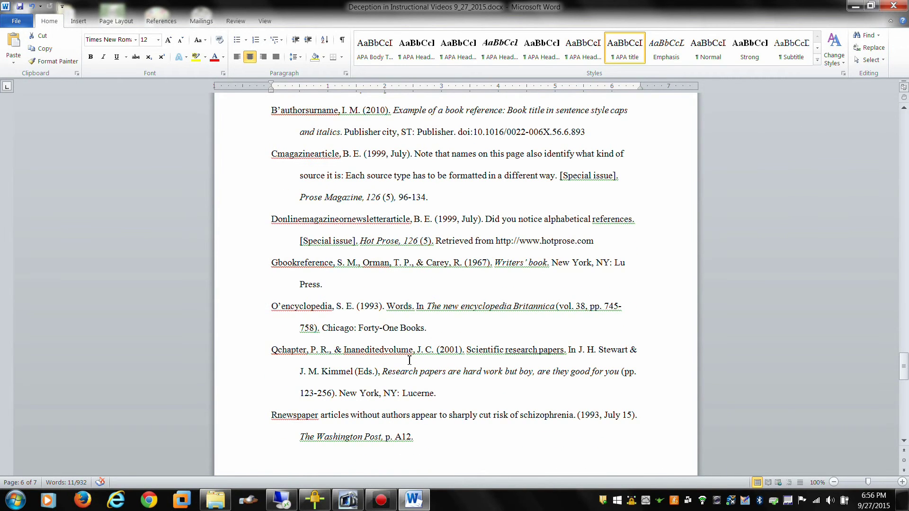